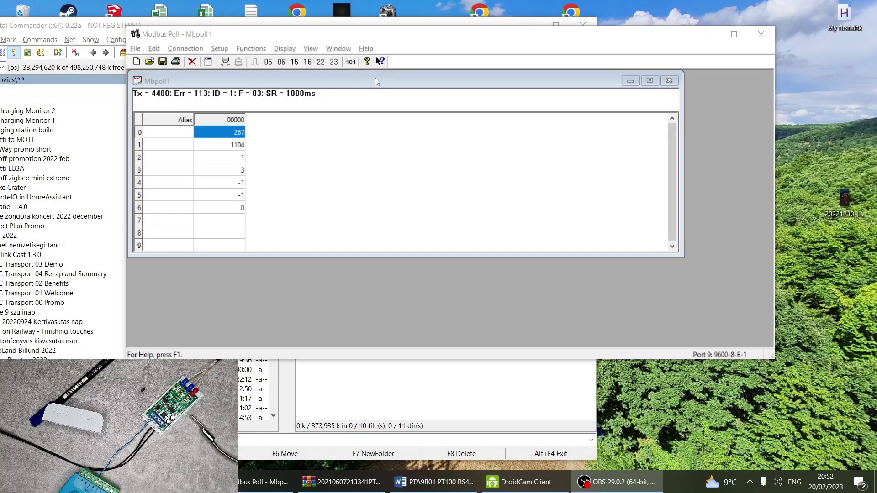
left_click(285, 38)
left_click(223, 49)
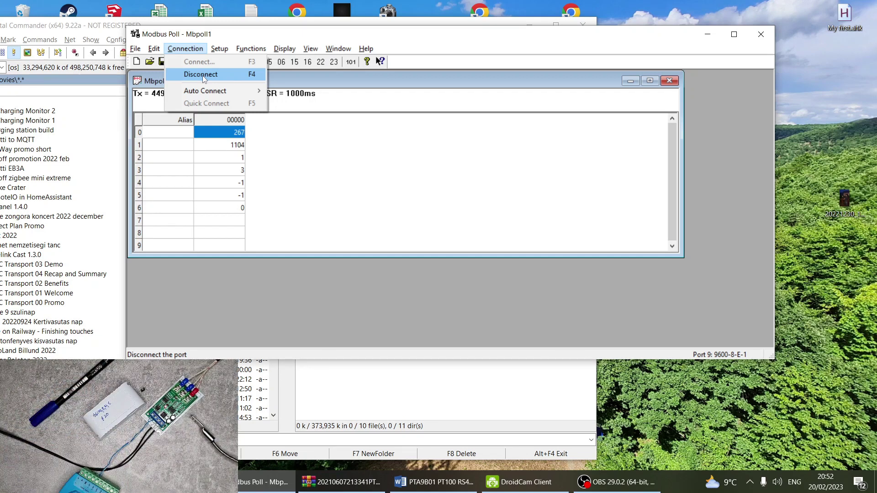
mouse_move(219, 48)
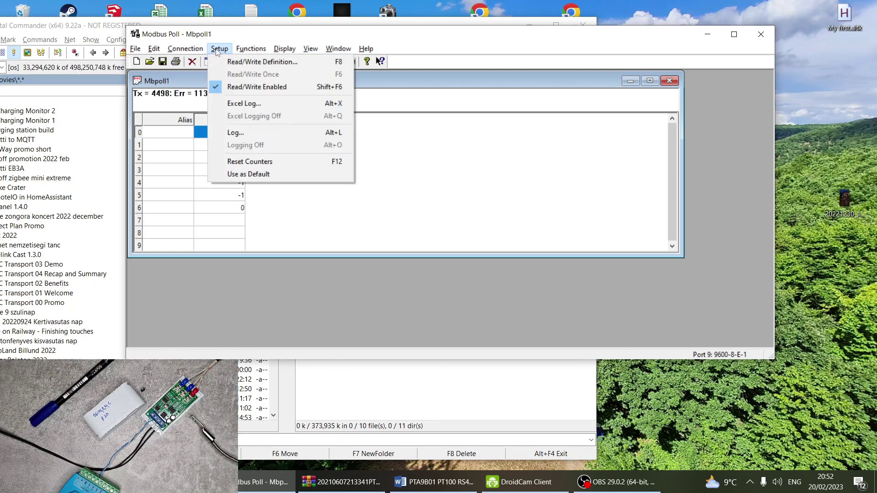
left_click(217, 61)
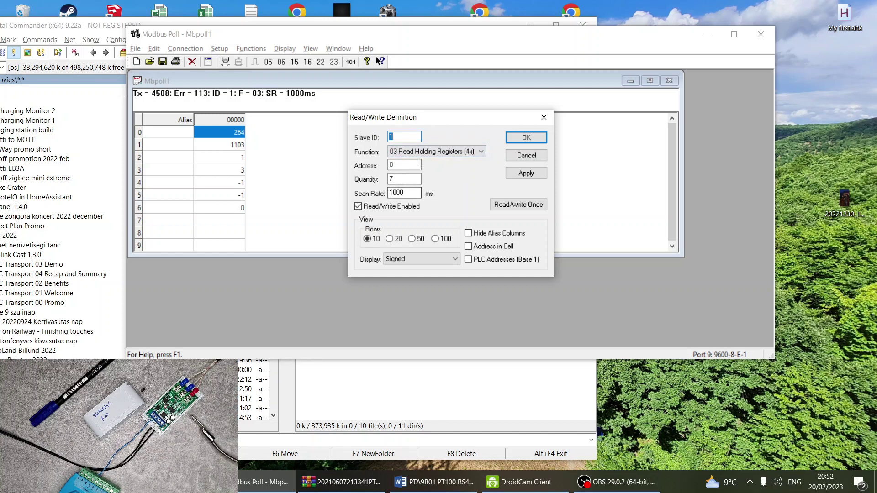
left_click(519, 157)
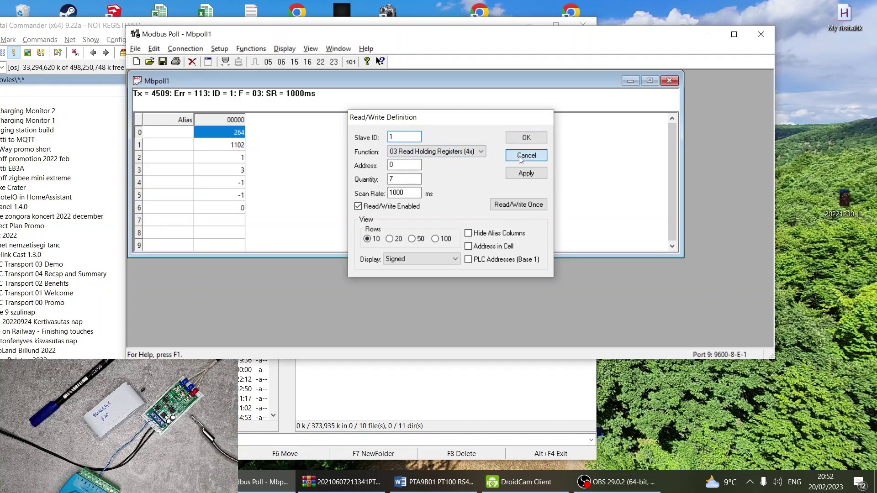
- Point out each value in registers 0 through 6, then nudge the Modbus Poll window left
left_click(217, 145)
key("Up")
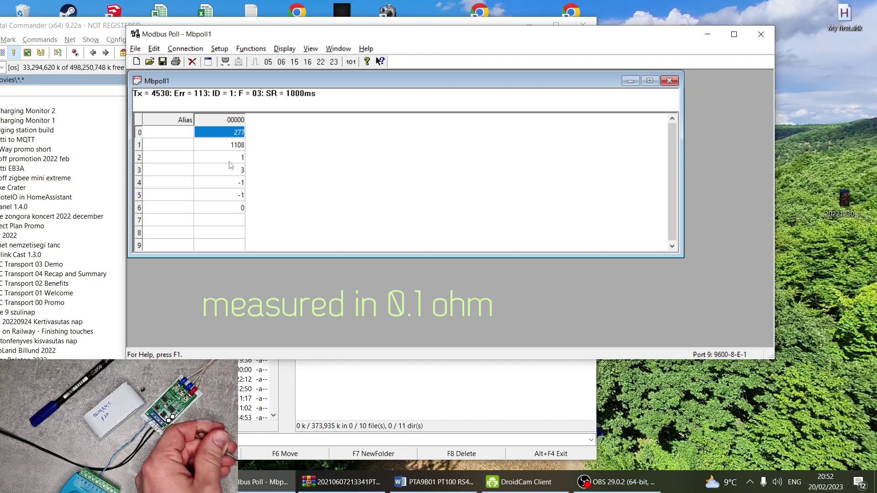
left_click(229, 158)
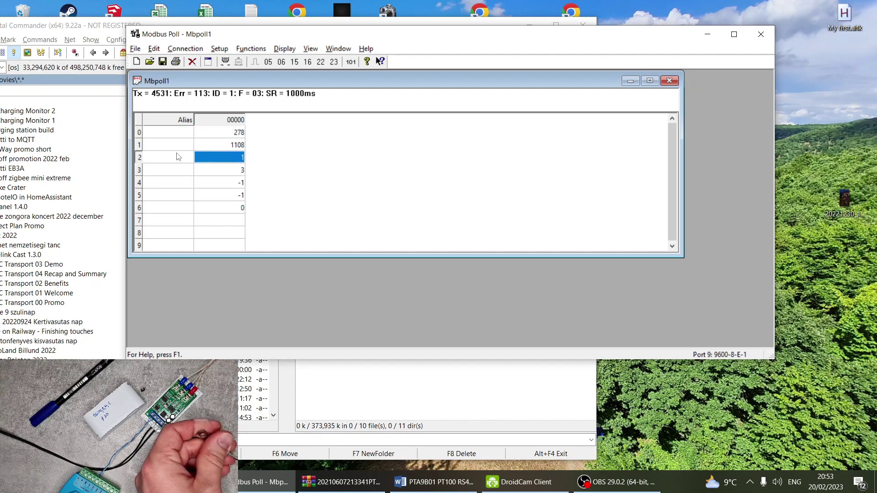
left_click(221, 171)
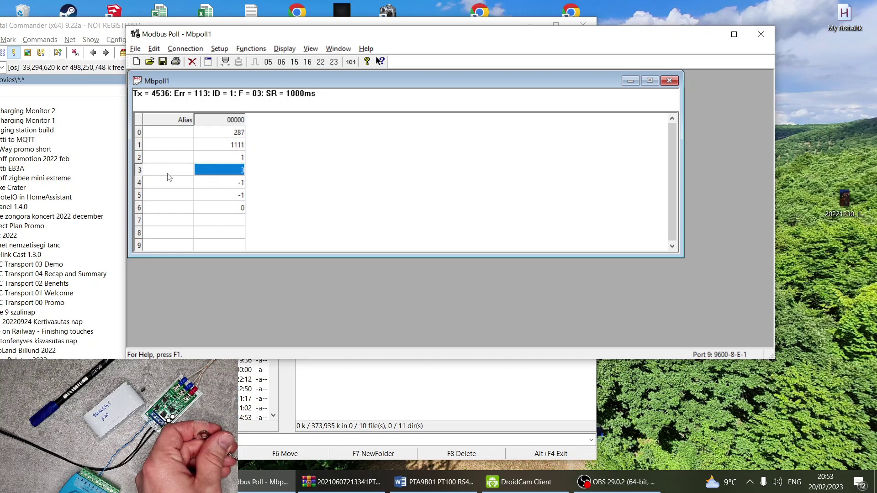
left_click(211, 184)
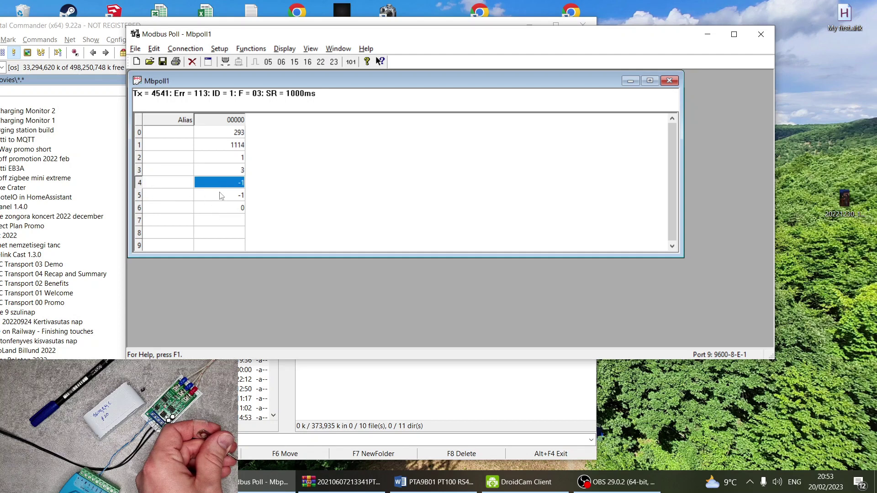
left_click(221, 196)
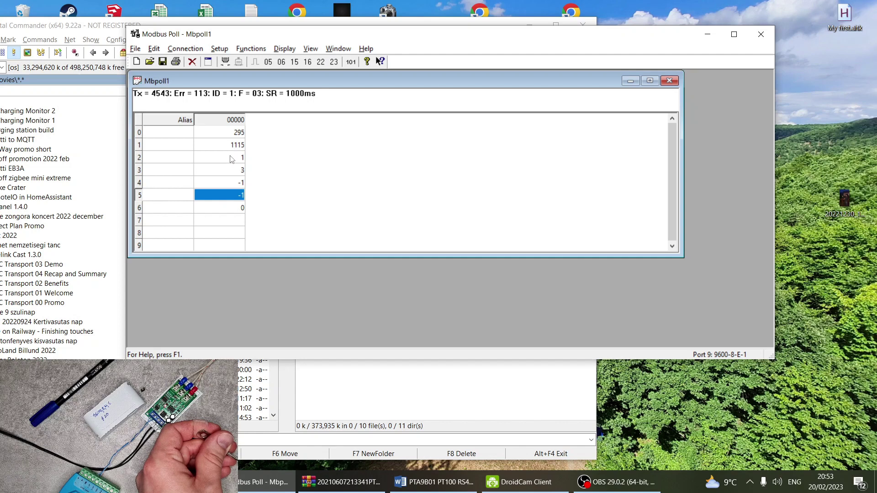
left_click(209, 211)
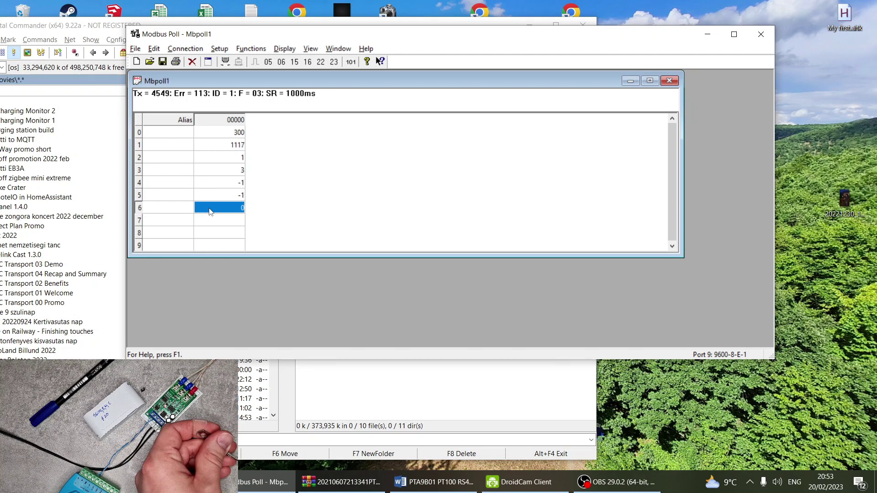
left_click_drag(343, 38, 309, 38)
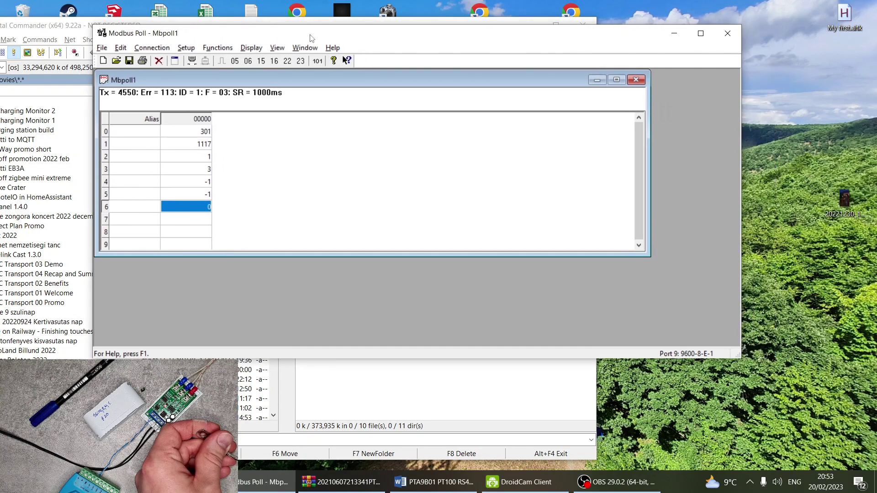
- Place the PT100 sensor protocol document in a narrowed window on the screen's right
left_click(418, 483)
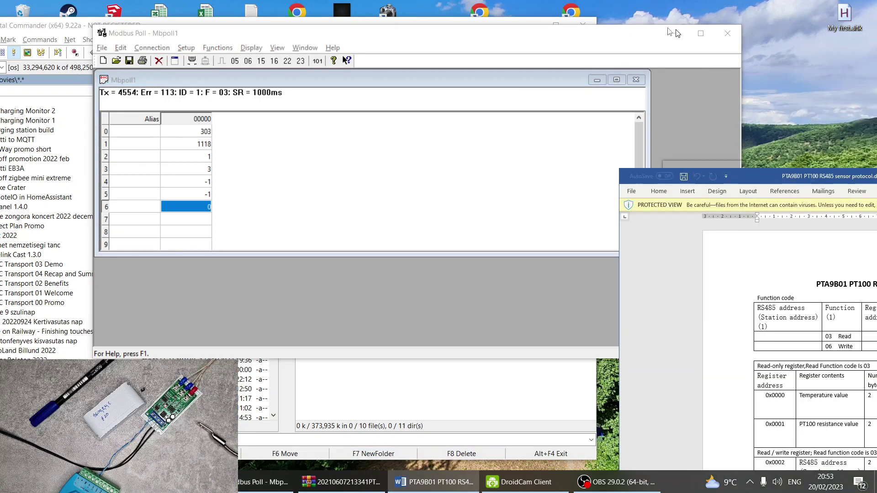
left_click_drag(685, 165, 759, 37)
key("super+Up")
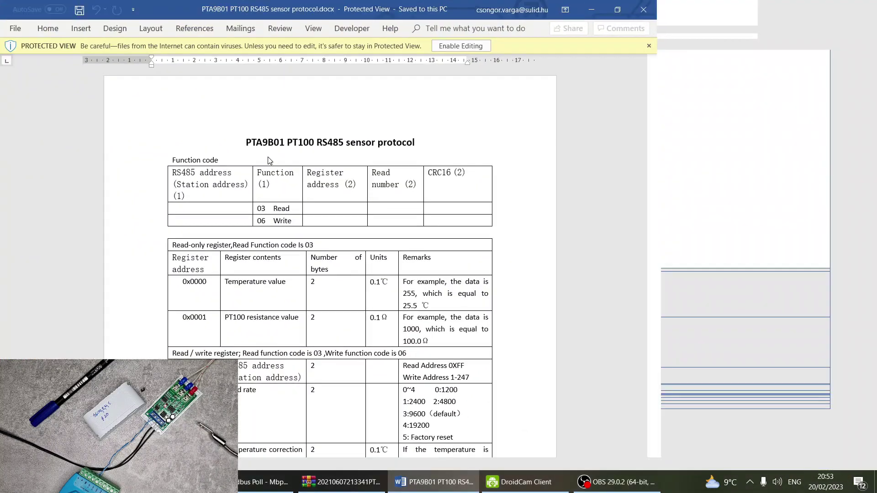
key("super+Down")
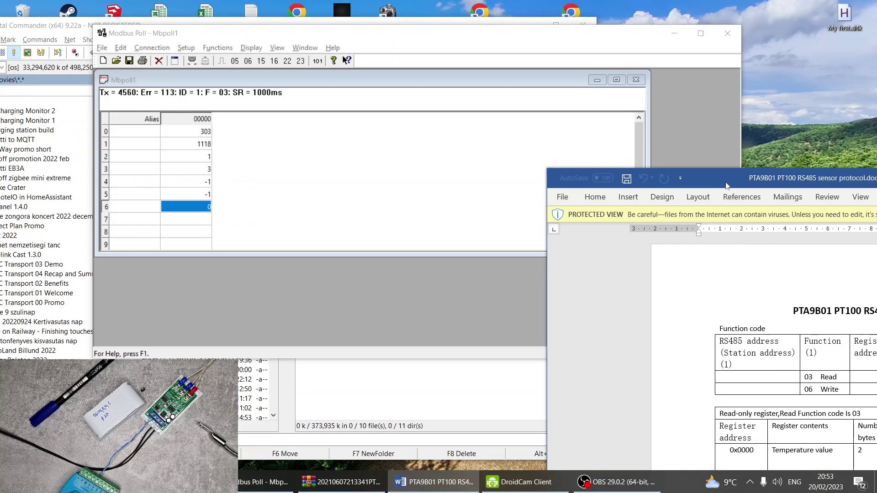
left_click_drag(726, 182, 556, 28)
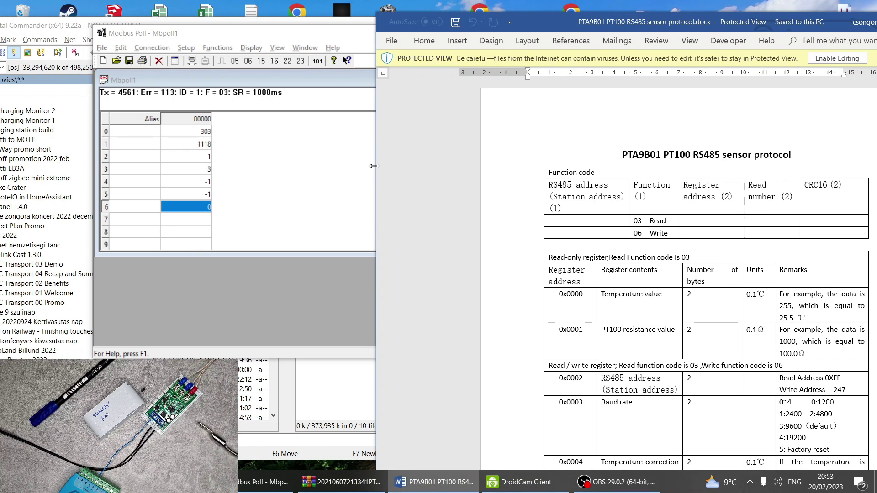
left_click_drag(374, 166, 446, 165)
left_click_drag(600, 21, 518, 26)
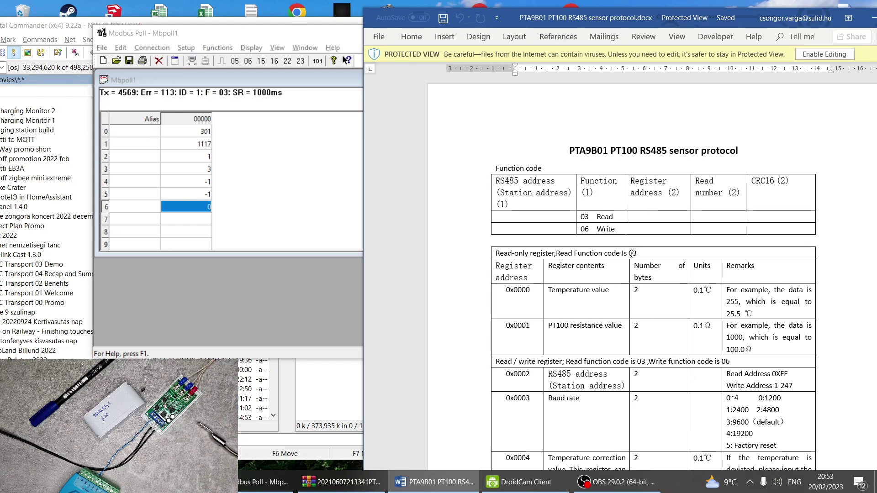
- Scroll the protocol down to its register table through 0x0006
scroll(594, 246, "down", 2)
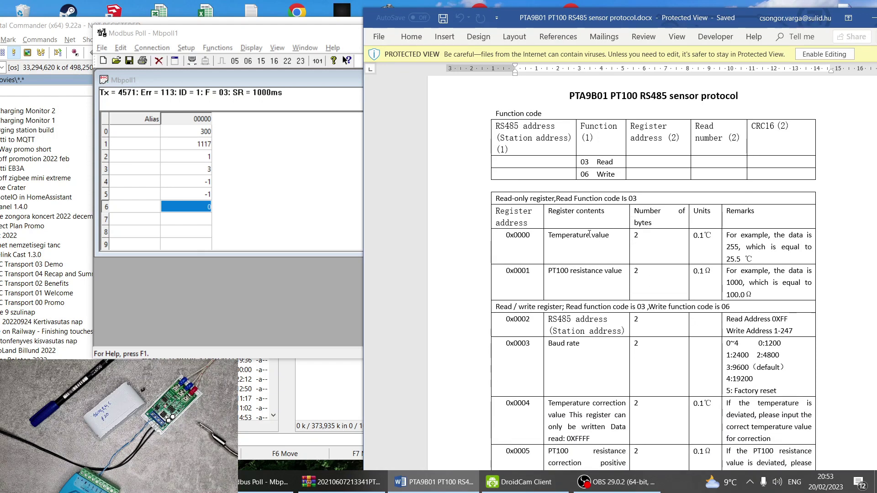
scroll(568, 272, "down", 4)
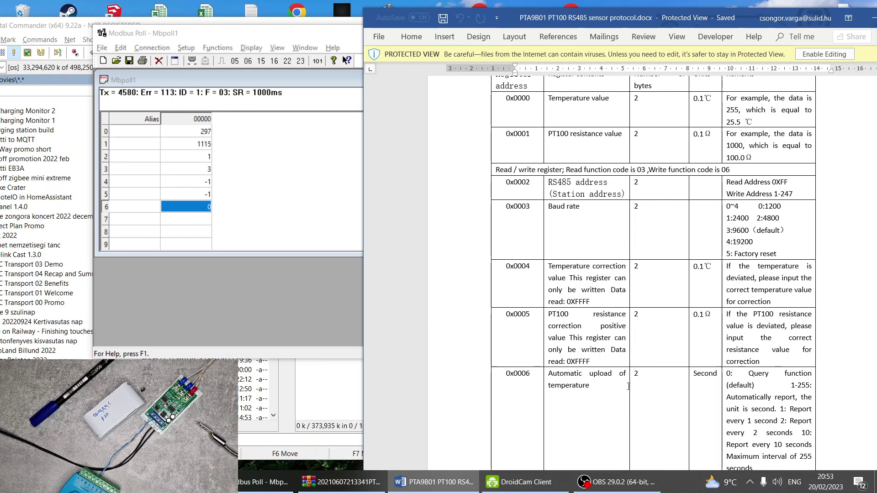
scroll(589, 346, "down", 2)
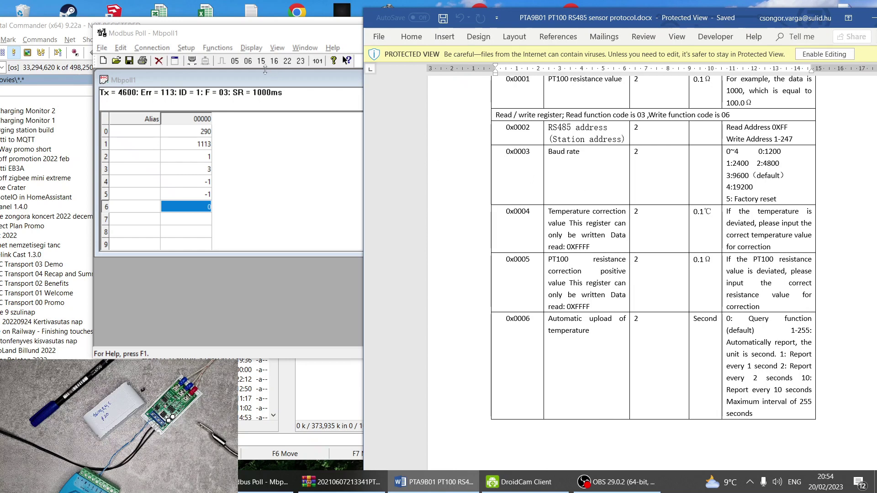
- Bring Modbus Poll to the front and dismiss the Write Single Coil dialog without writing
left_click(243, 77)
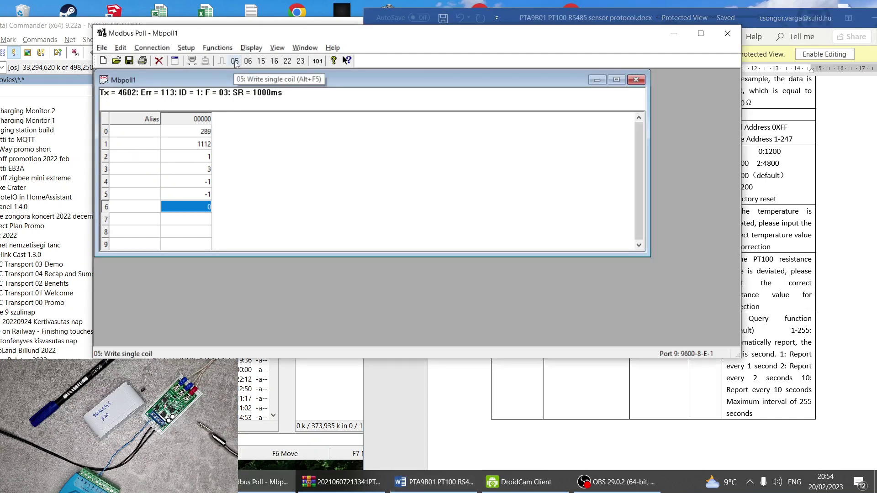
left_click(235, 60)
left_click(412, 157)
left_click(592, 28)
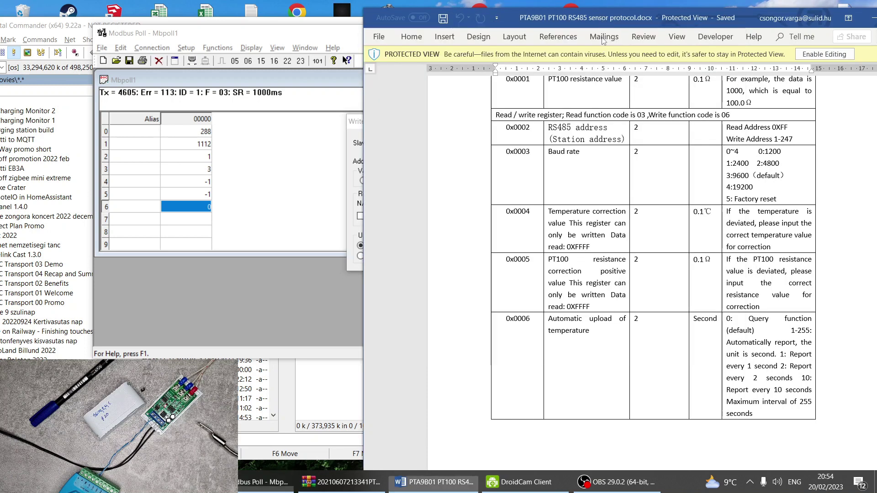
left_click(355, 125)
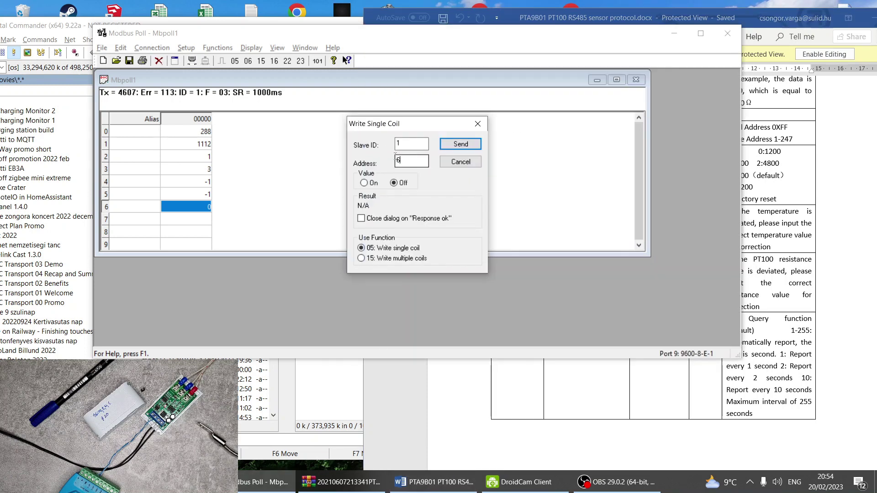
left_click(459, 159)
left_click(234, 61)
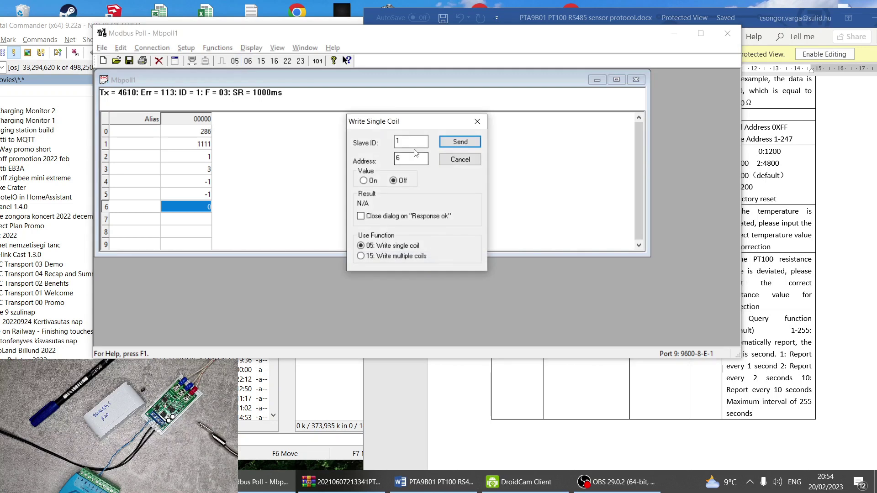
left_click(460, 159)
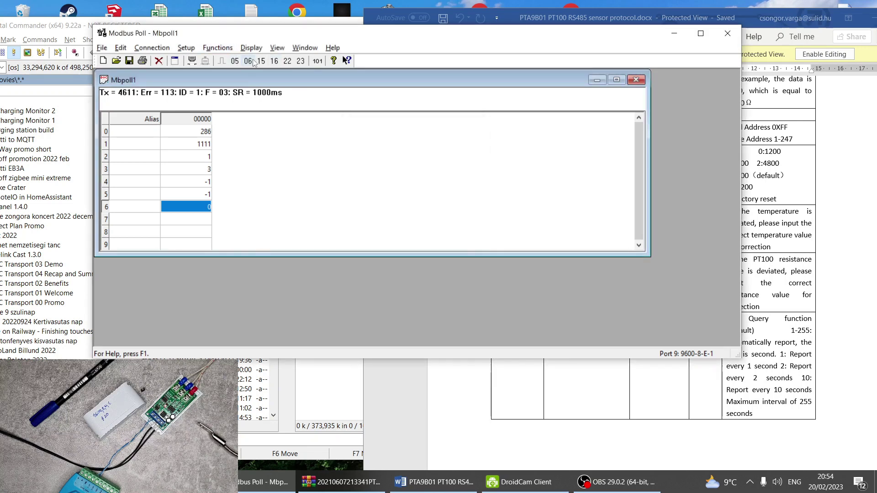
- Write value 20 to register 2 with function 06 to change the station address
left_click(248, 60)
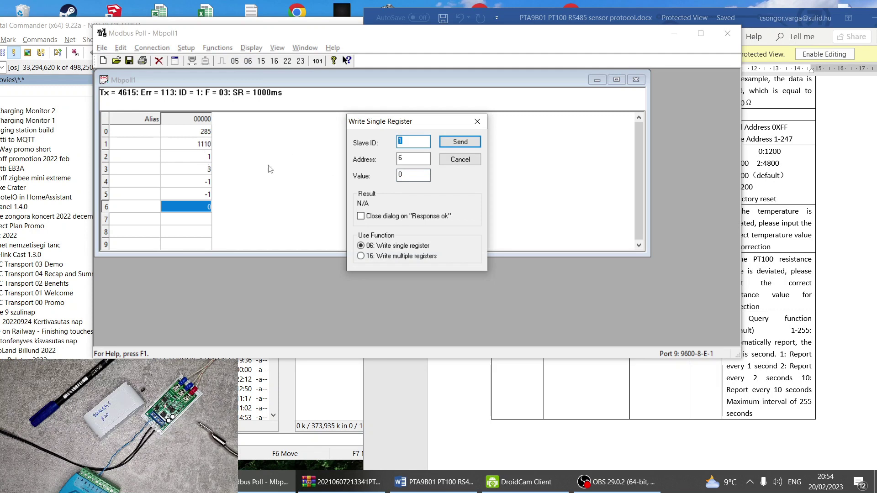
double_click(400, 158)
type("2")
double_click(417, 179)
type("20")
left_click(459, 142)
left_click(450, 160)
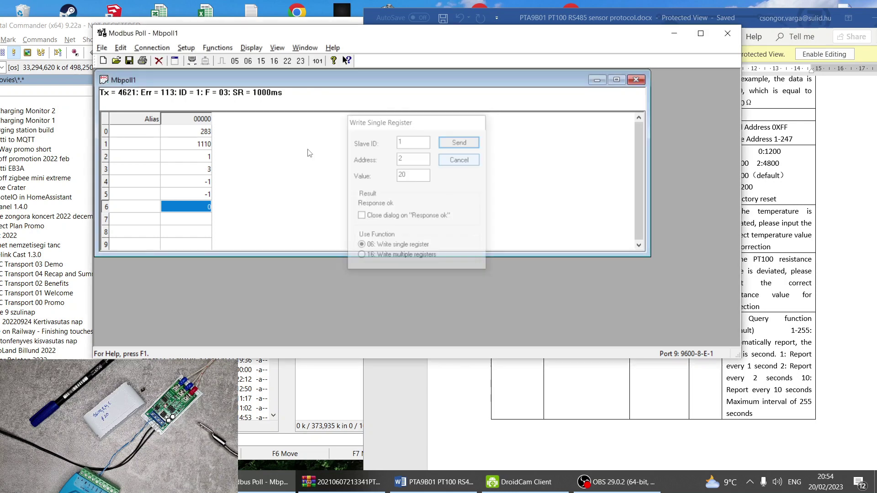
- Set the poll's Slave ID to 20 in the Read/Write Definition
left_click(215, 49)
mouse_move(186, 48)
left_click(194, 64)
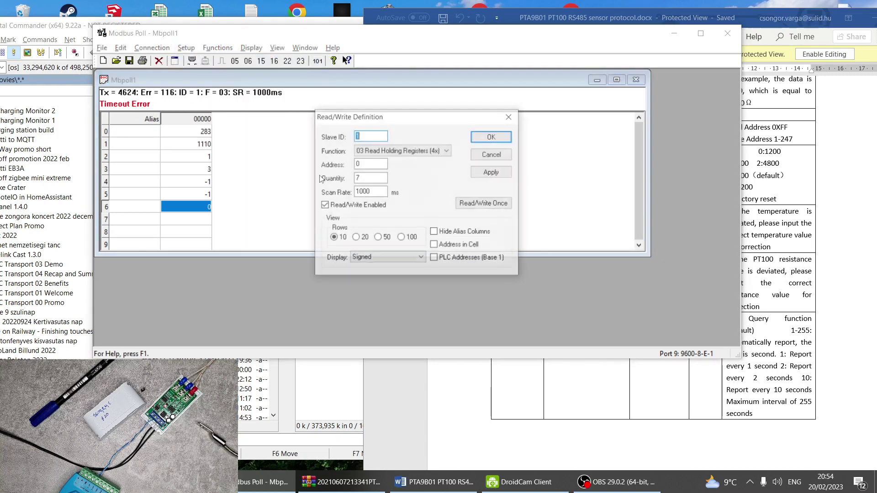
type("20")
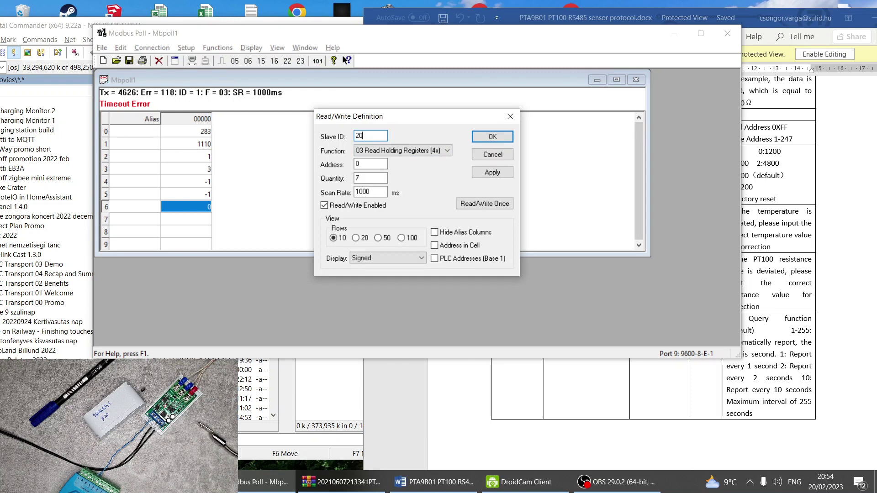
left_click(492, 137)
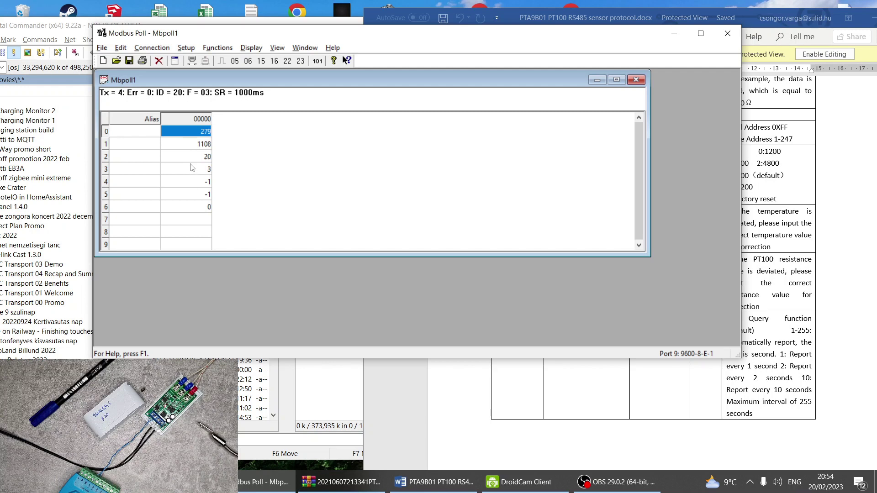
- Bring the protocol document forward and highlight the 19200 and default 9600 baud options
left_click(562, 13)
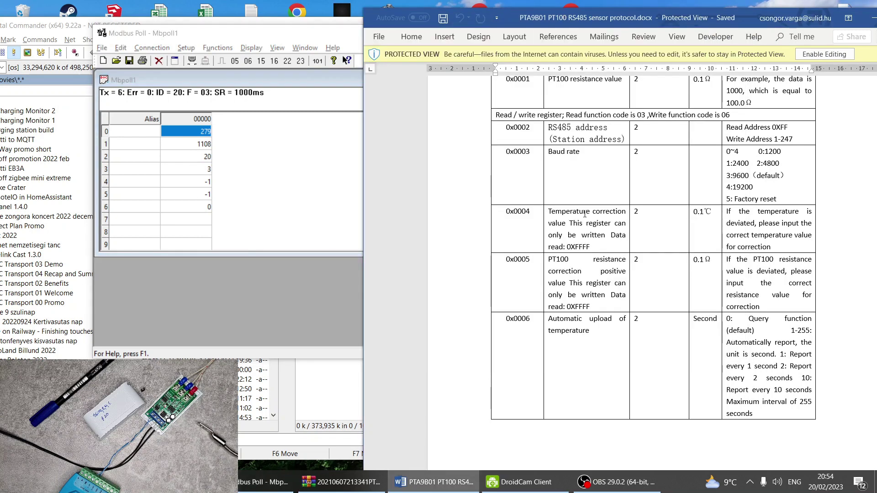
left_click_drag(533, 25, 508, 21)
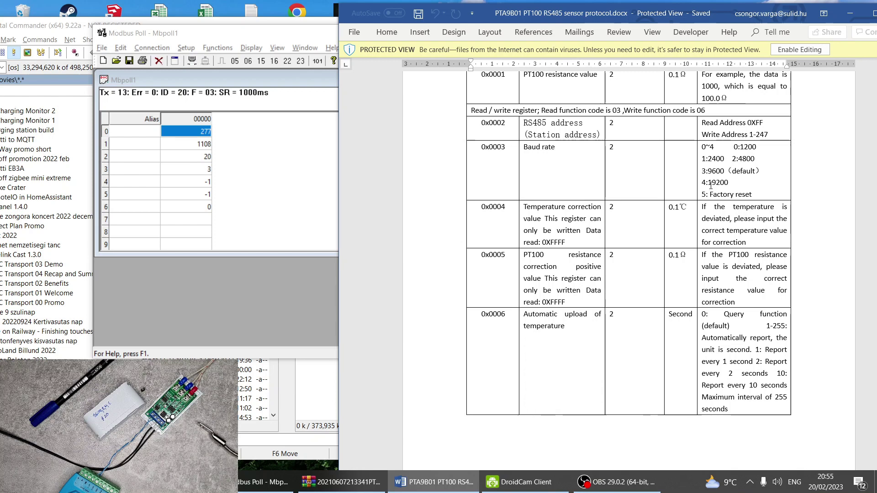
left_click_drag(711, 186, 729, 185)
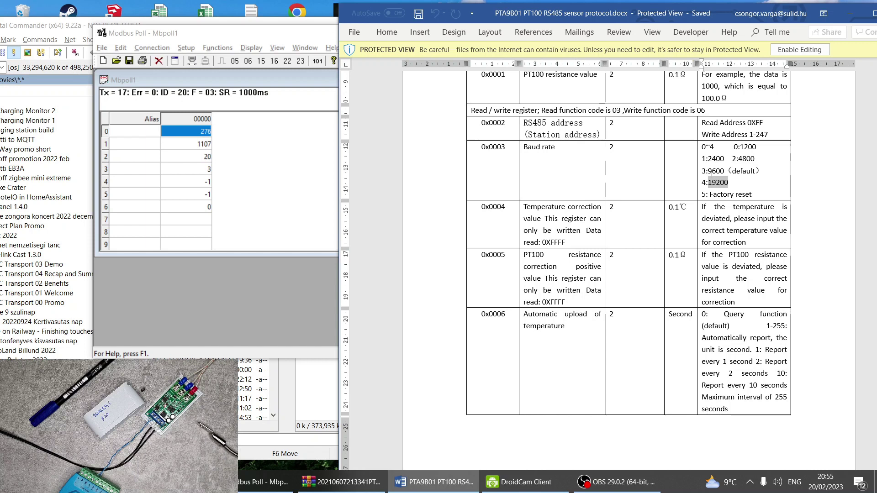
left_click_drag(708, 172, 725, 174)
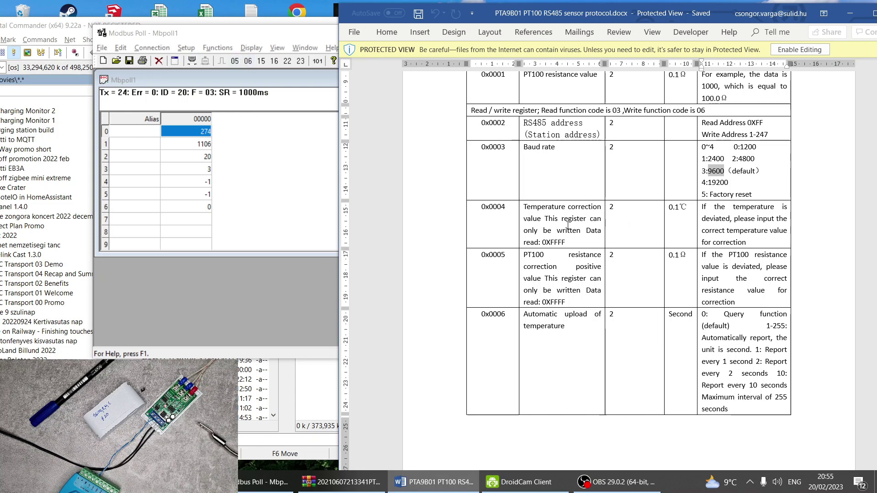
left_click(549, 181)
- Scroll further down the protocol document past the register table
scroll(549, 180, "down", 1)
scroll(548, 183, "down", 3)
left_click_drag(547, 184, 576, 162)
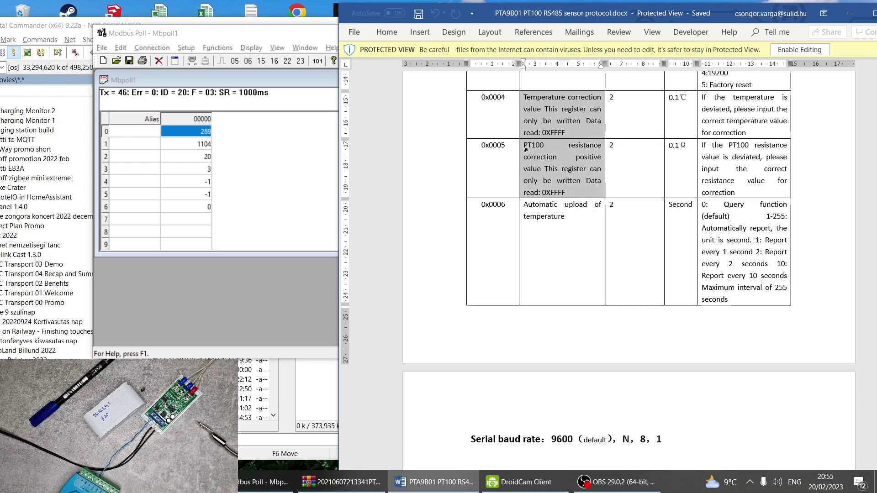
- Scroll the protocol to section 7's temperature-correction examples and the start of section 8
scroll(569, 147, "down", 10)
scroll(568, 150, "down", 4)
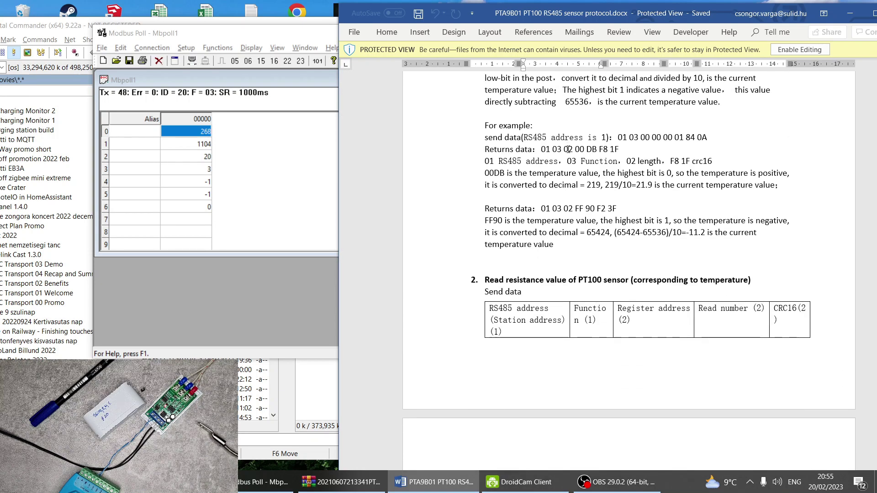
scroll(568, 149, "up", 2)
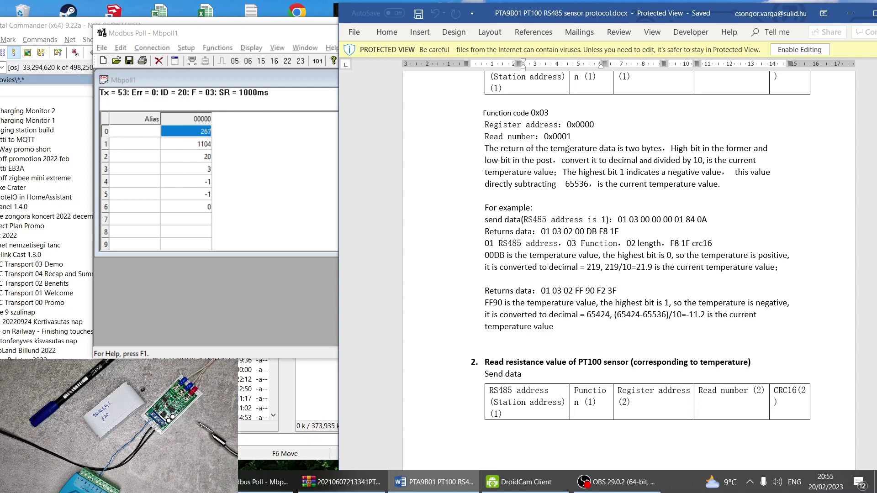
scroll(568, 149, "down", 13)
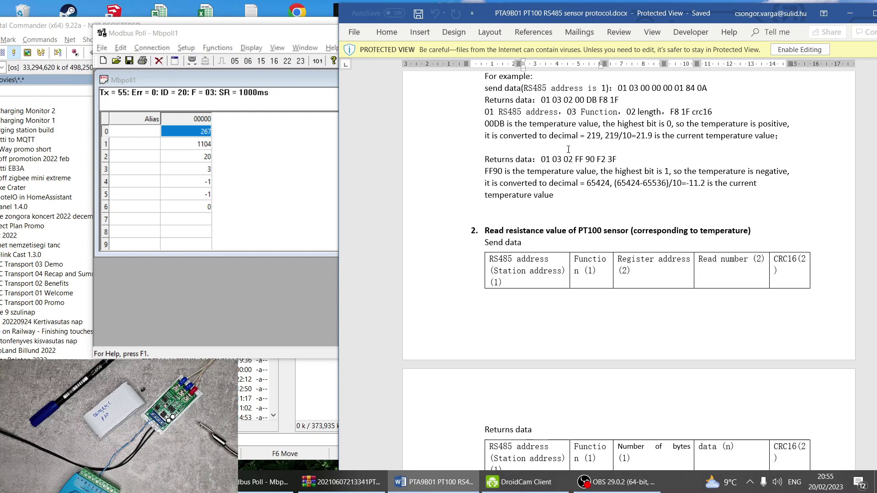
scroll(568, 149, "down", 18)
scroll(568, 149, "down", 15)
left_click_drag(555, 17, 521, 18)
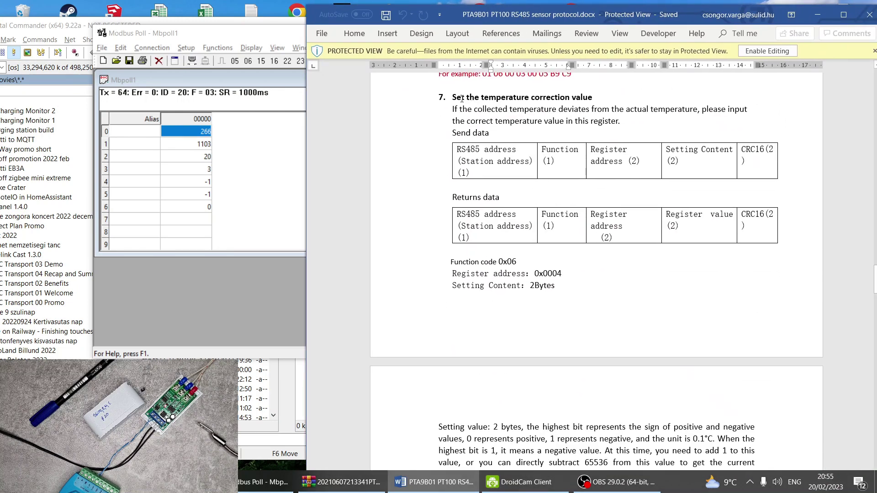
scroll(580, 127, "down", 6)
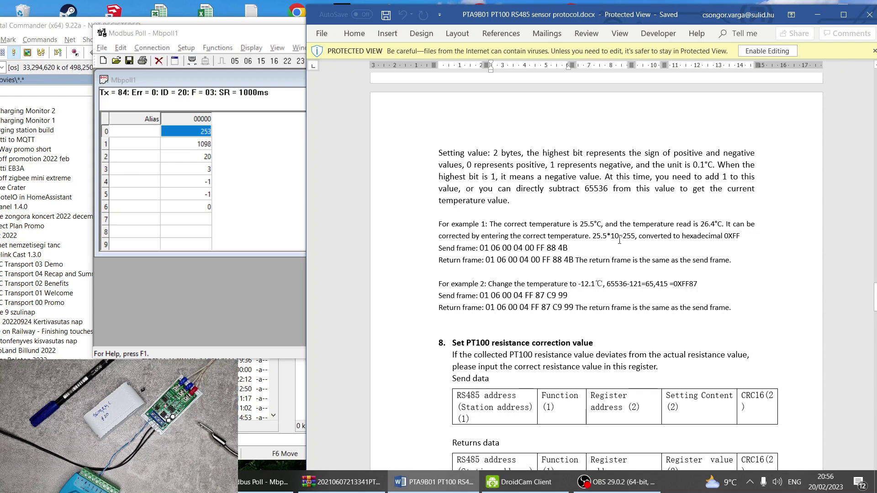
left_click_drag(593, 236, 675, 237)
left_click(628, 236)
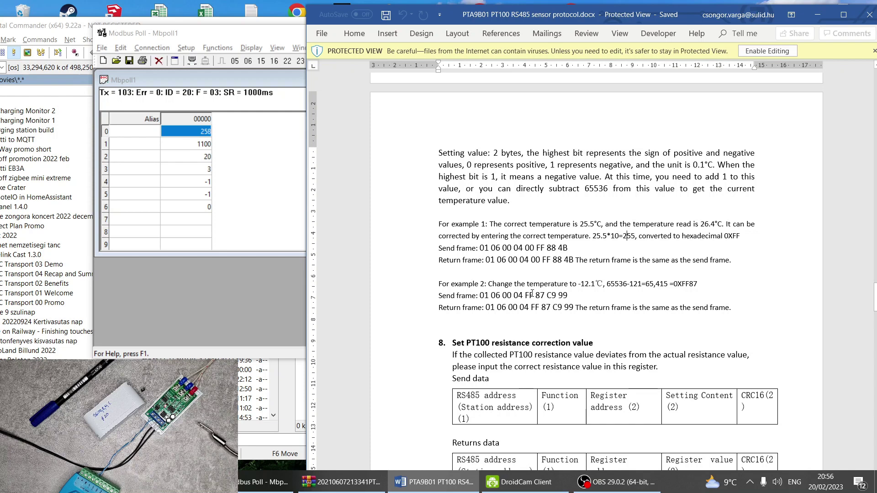
scroll(532, 293, "down", 5)
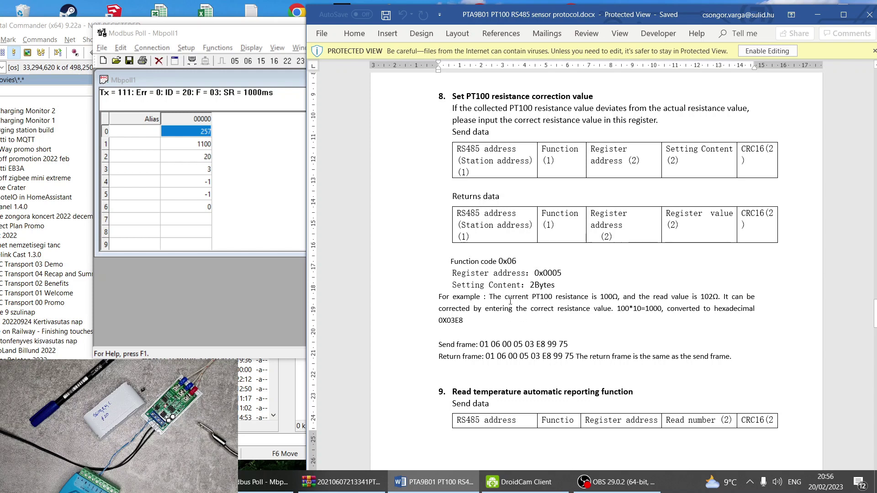
left_click_drag(555, 296, 618, 297)
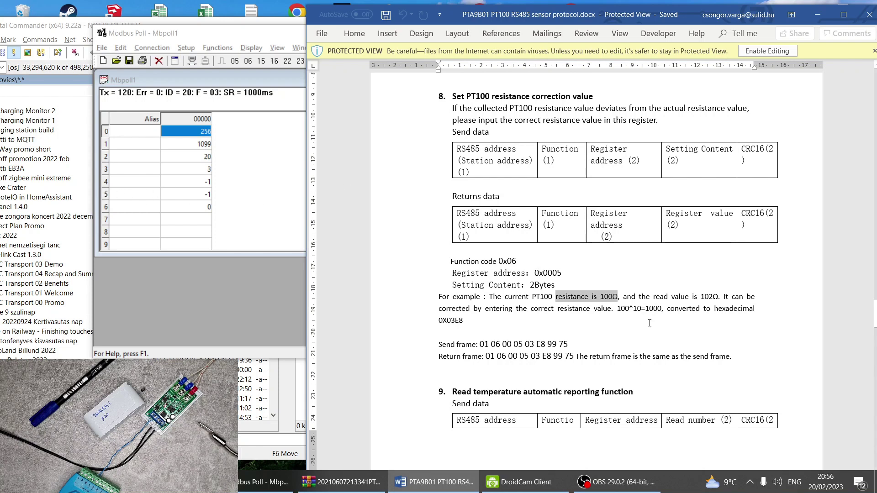
scroll(649, 323, "down", 1)
scroll(650, 323, "down", 7)
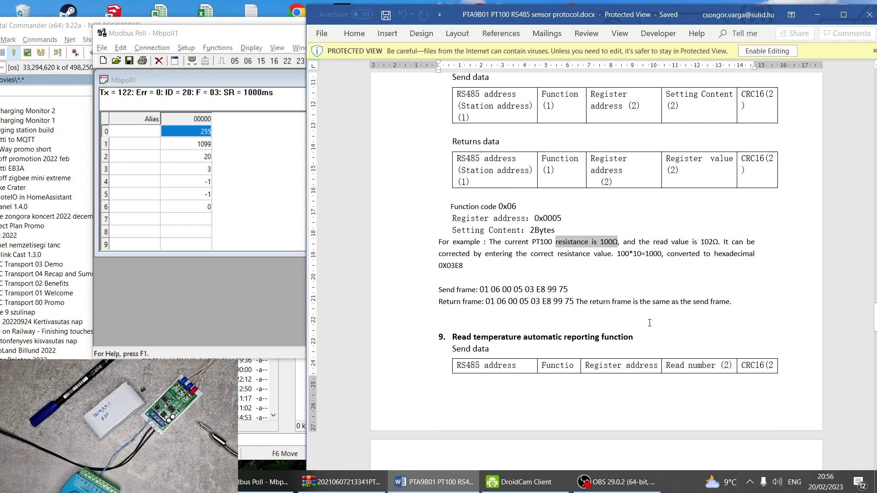
scroll(649, 322, "down", 7)
scroll(650, 323, "up", 10)
scroll(650, 323, "up", 6)
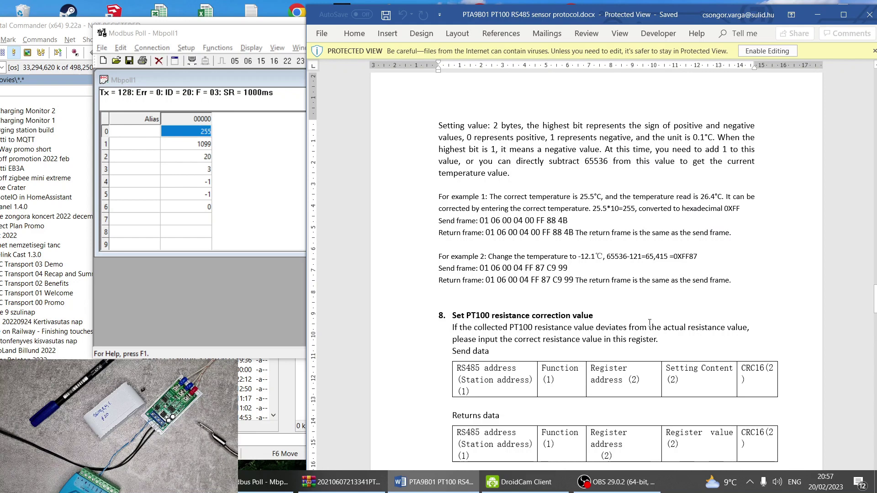